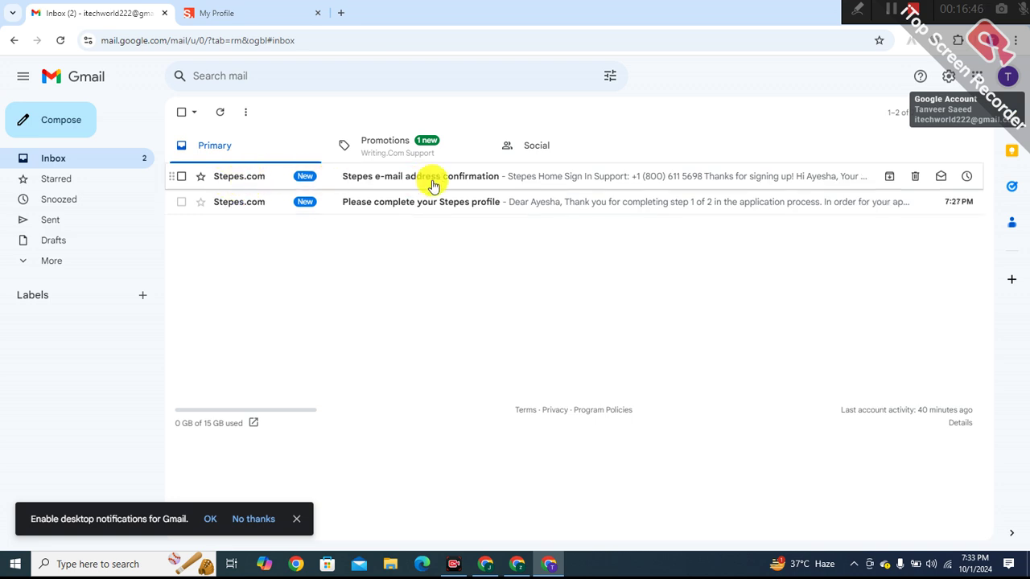
Step: Open the Stepes e-mail address confirmation message and verify the account's email address through its verification link
{"action": "left_click", "coordinate": [485, 181]}
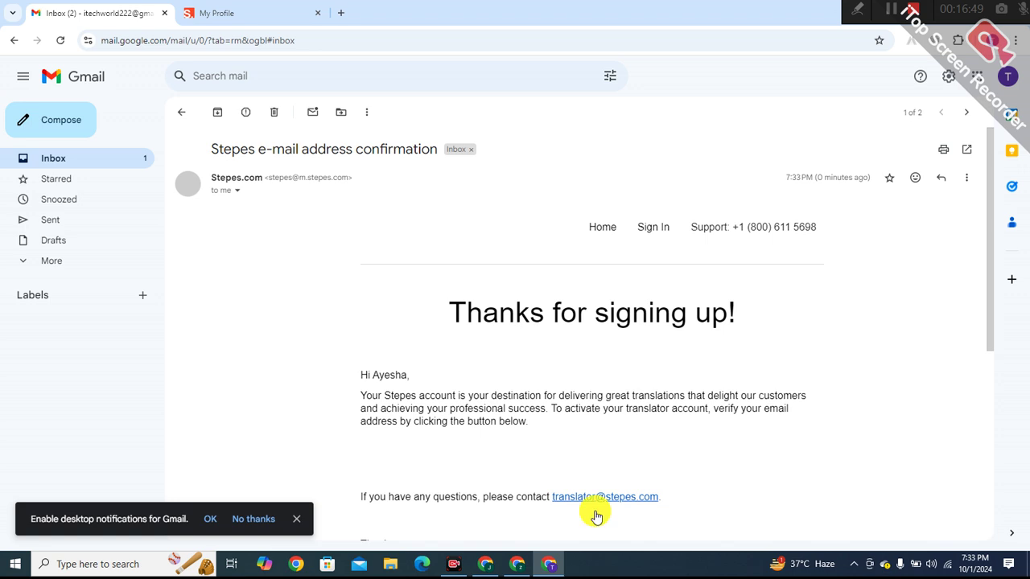
{"action": "scroll", "coordinate": [595, 516], "scroll_direction": "down", "scroll_amount": 2}
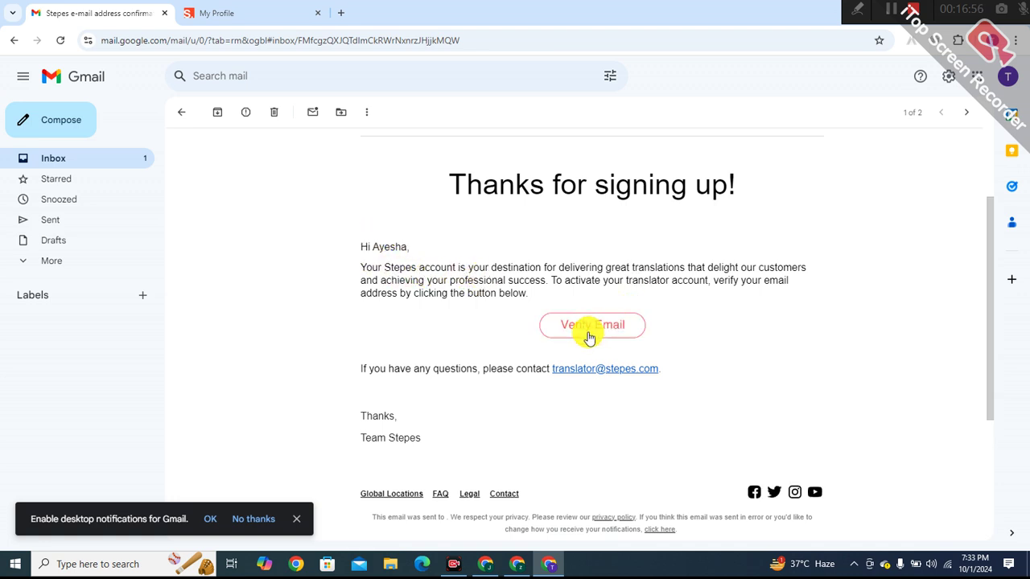
{"action": "left_click", "coordinate": [588, 328]}
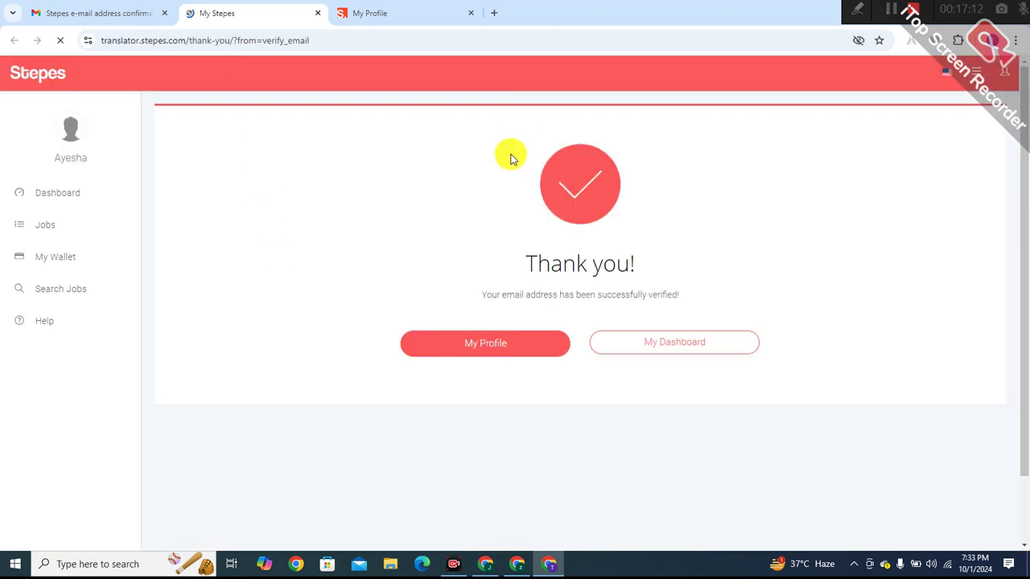
Step: Return to the My Profile page and review the phone number, address and zip code fields under Contact Information
{"action": "left_click", "coordinate": [359, 16]}
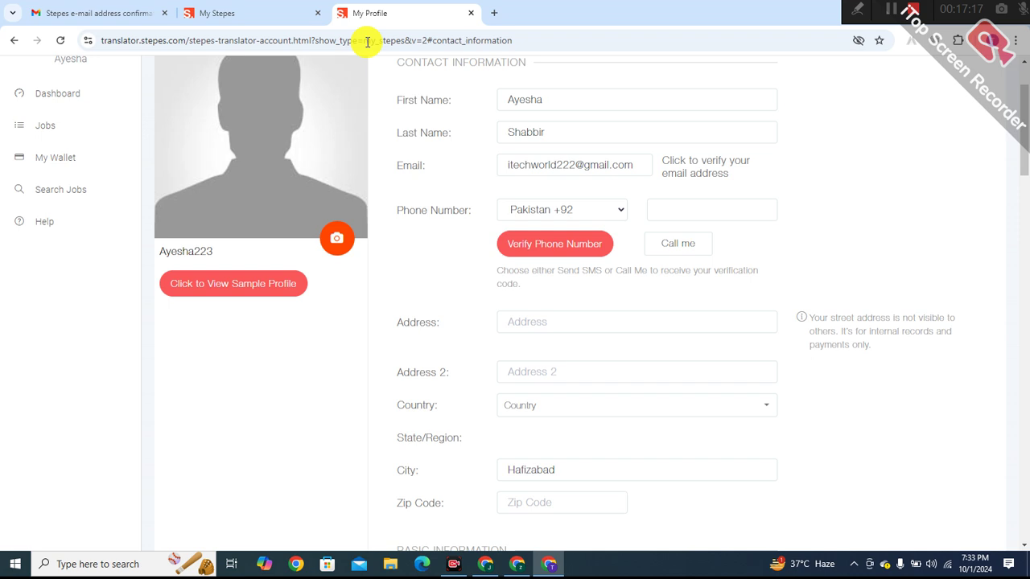
{"action": "left_click", "coordinate": [655, 211]}
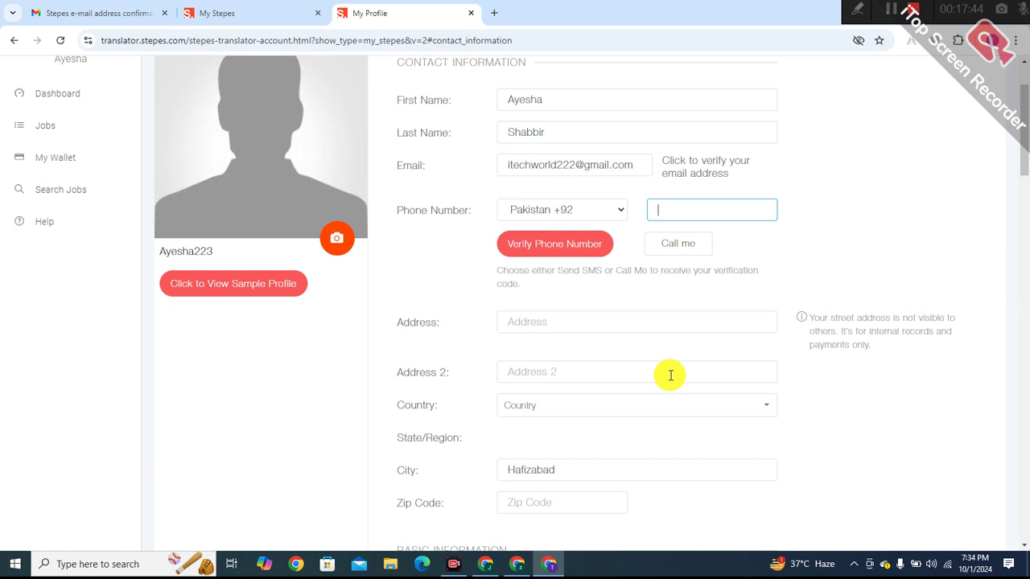
{"action": "scroll", "coordinate": [670, 375], "scroll_direction": "down", "scroll_amount": 1}
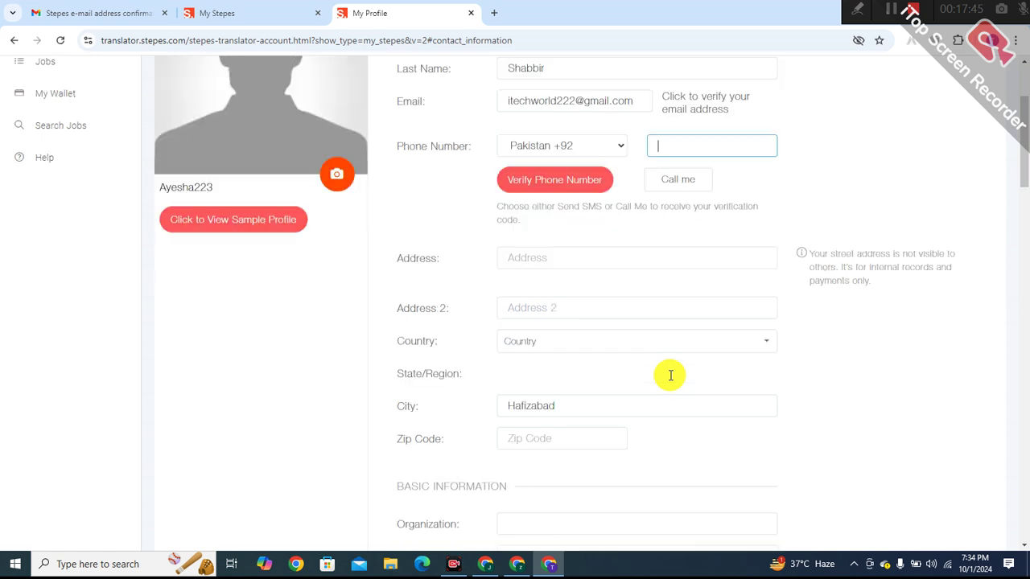
{"action": "left_click", "coordinate": [539, 258]}
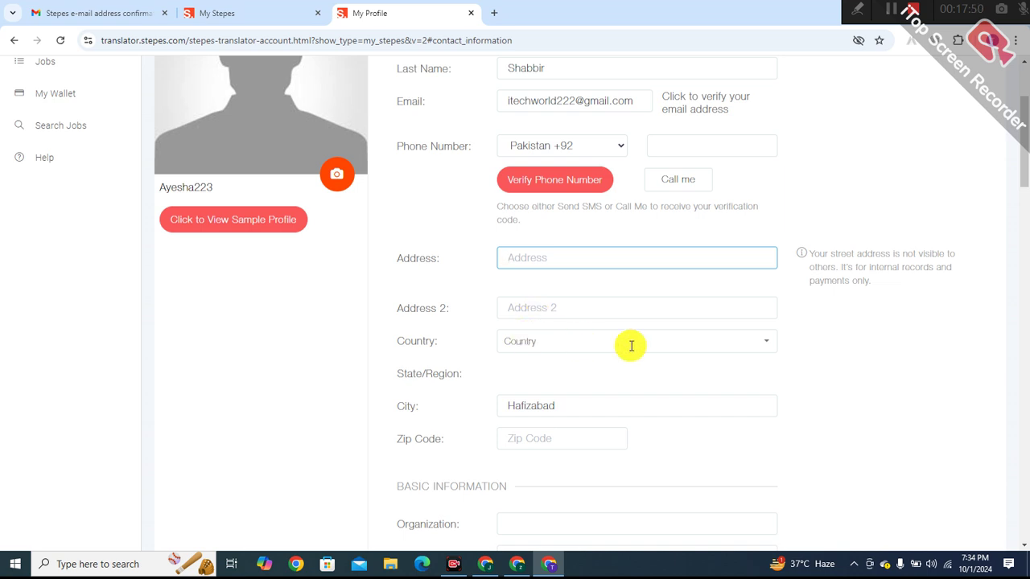
{"action": "scroll", "coordinate": [737, 398], "scroll_direction": "down", "scroll_amount": 1}
{"action": "scroll", "coordinate": [738, 399], "scroll_direction": "down", "scroll_amount": 1}
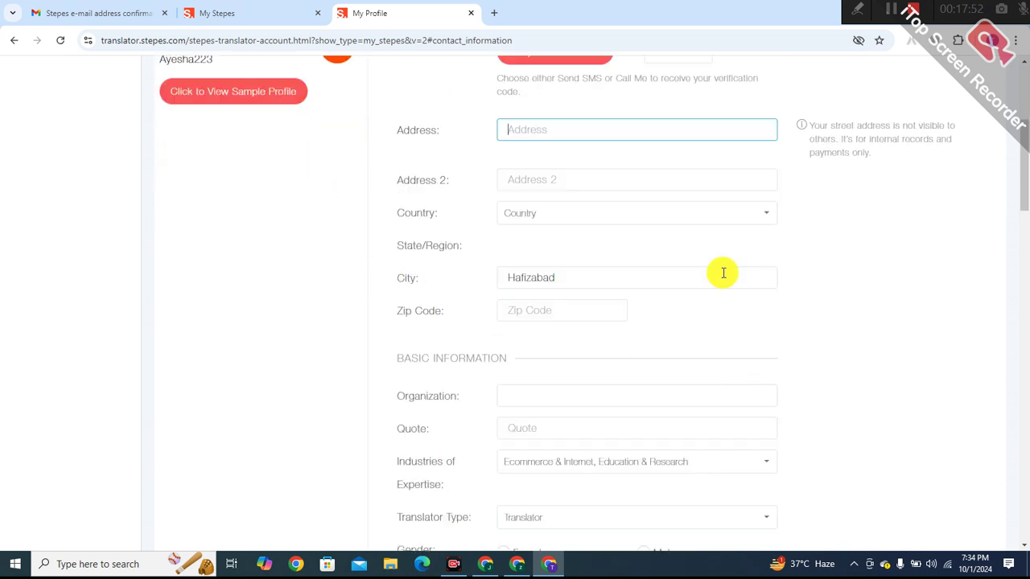
{"action": "left_click", "coordinate": [542, 310]}
Step: Set the gender to Female in the profile's Basic Information section
{"action": "scroll", "coordinate": [558, 398], "scroll_direction": "down", "scroll_amount": 2}
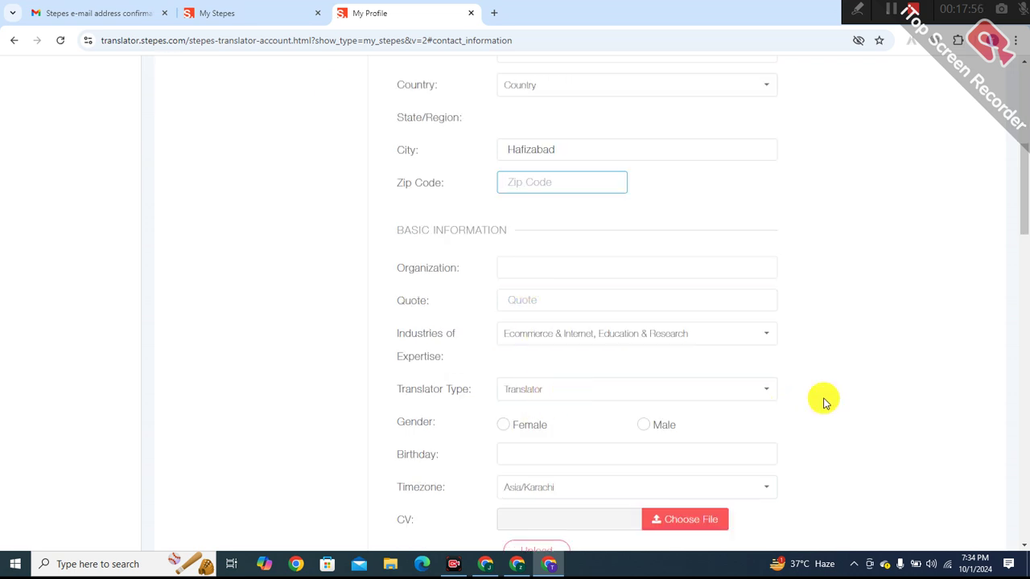
{"action": "scroll", "coordinate": [781, 438], "scroll_direction": "down", "scroll_amount": 3}
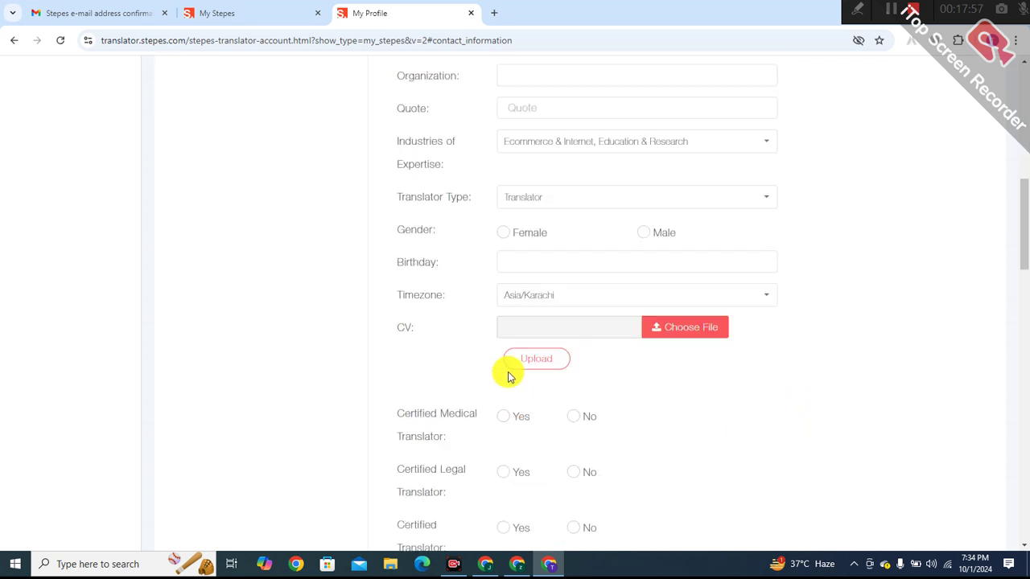
{"action": "left_click", "coordinate": [505, 233]}
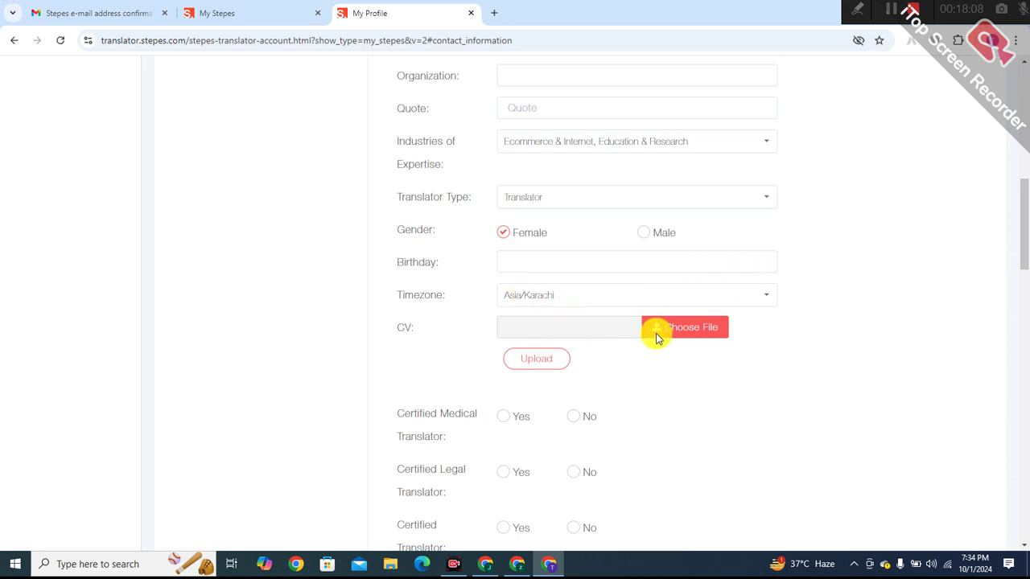
Step: Answer Yes for both Certified Medical Translator and Certified Legal Translator
{"action": "scroll", "coordinate": [742, 408], "scroll_direction": "down", "scroll_amount": 2}
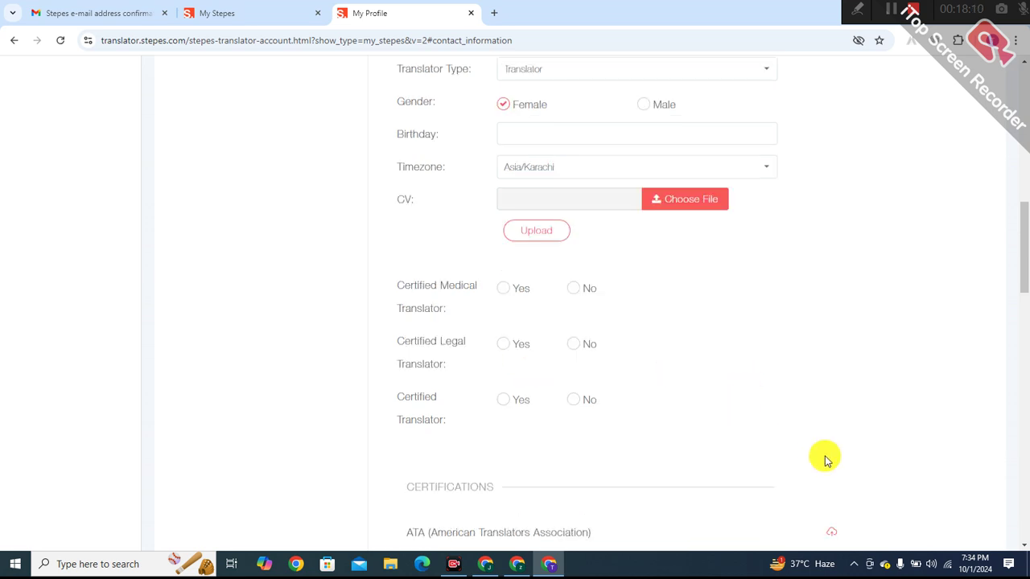
{"action": "left_click", "coordinate": [505, 293]}
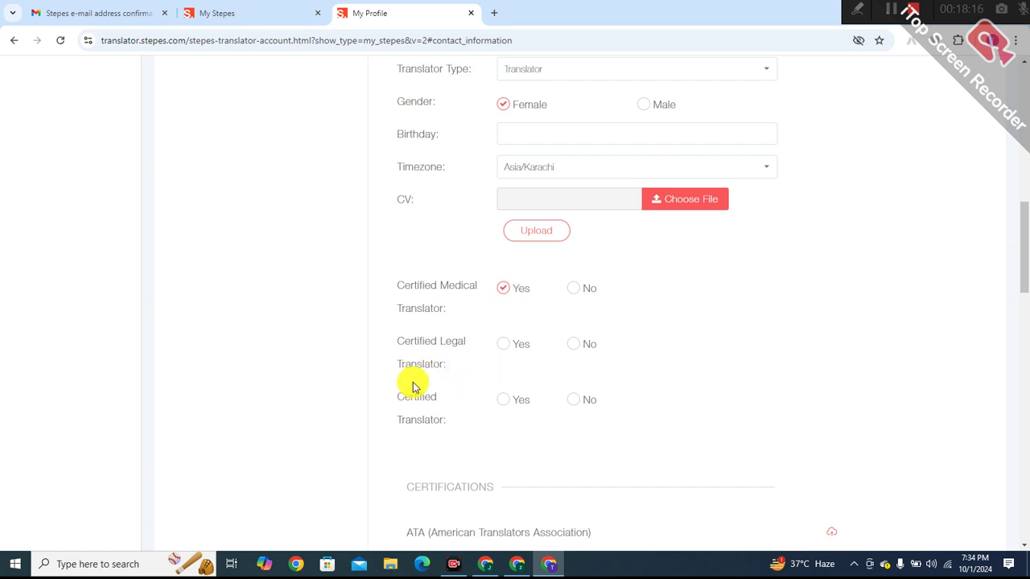
{"action": "left_click", "coordinate": [504, 349]}
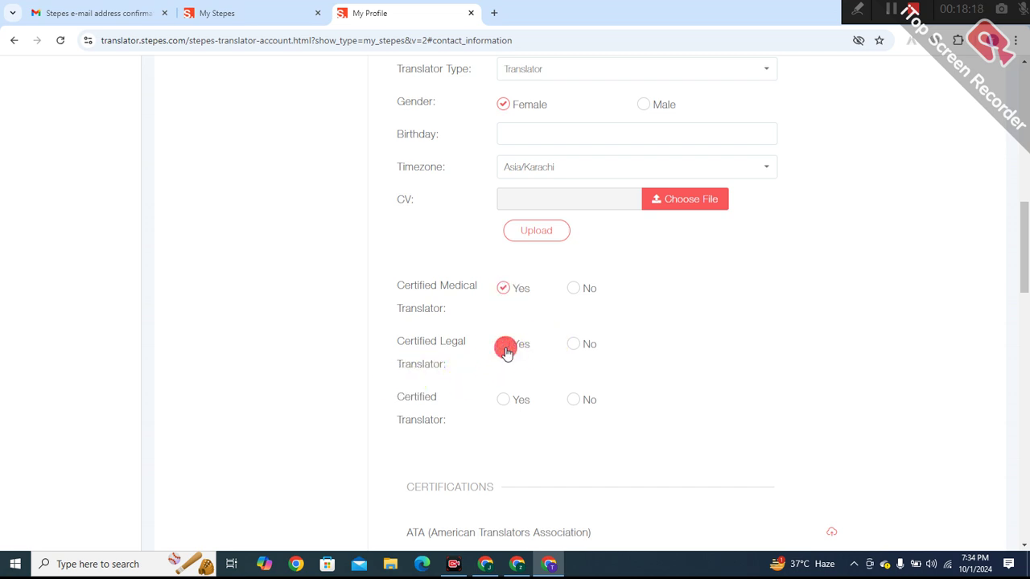
{"action": "left_click", "coordinate": [503, 290]}
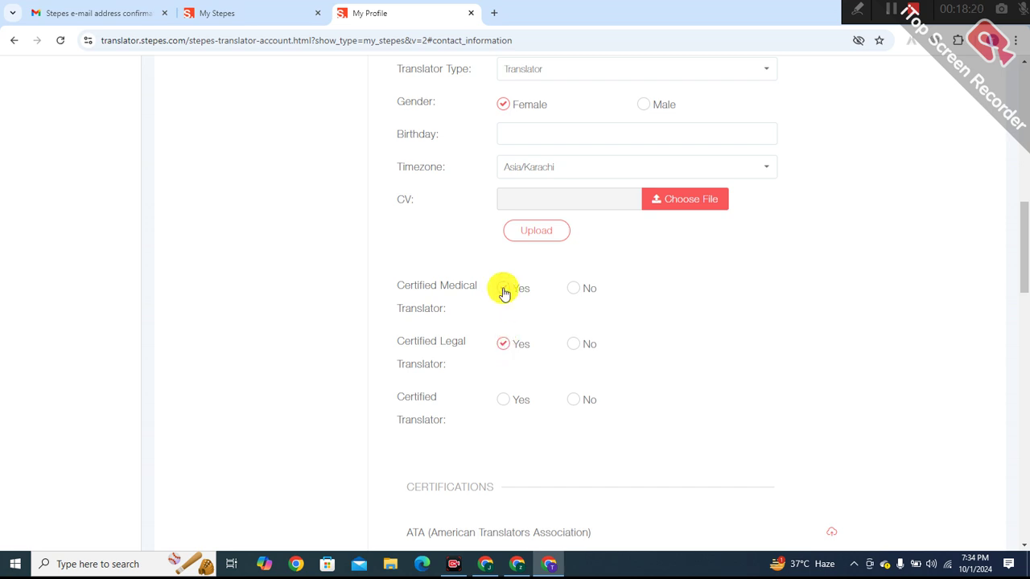
{"action": "left_click", "coordinate": [571, 347]}
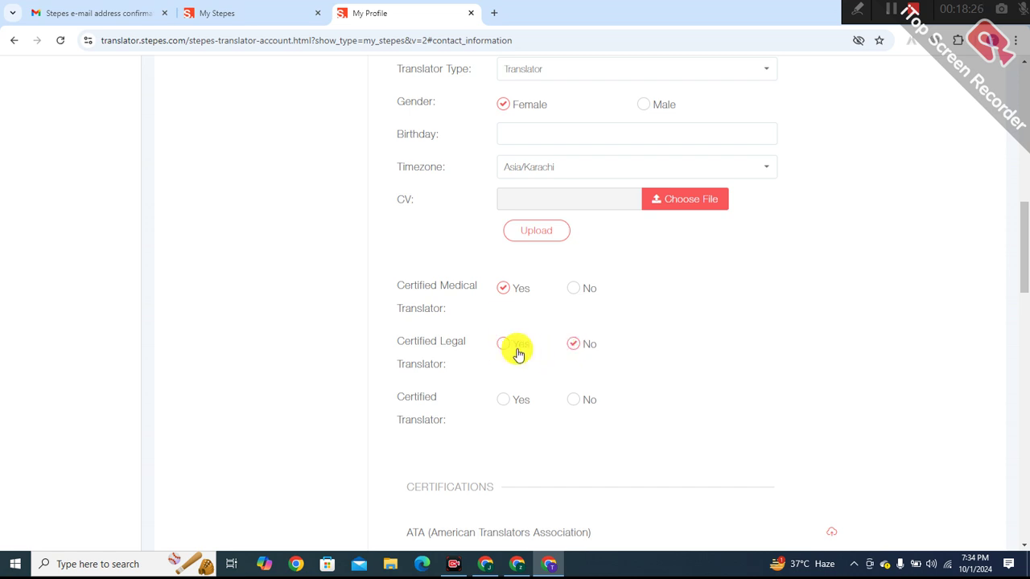
{"action": "left_click", "coordinate": [505, 351]}
Step: Review the Certifications list and the Twitter, Facebook, LinkedIn and Google+ fields under Social Profiles
{"action": "scroll", "coordinate": [635, 391], "scroll_direction": "down", "scroll_amount": 3}
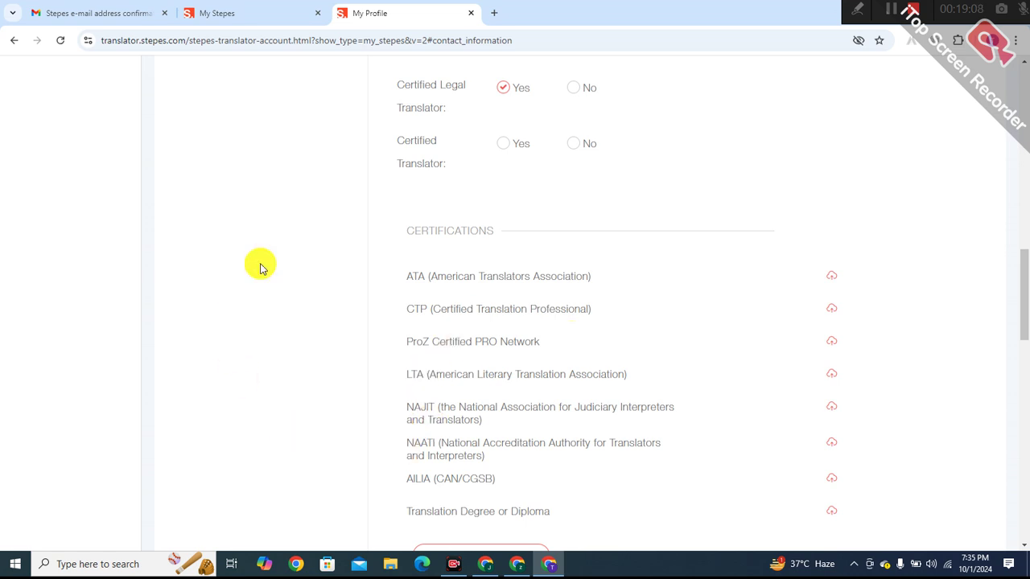
{"action": "scroll", "coordinate": [570, 369], "scroll_direction": "down", "scroll_amount": 1}
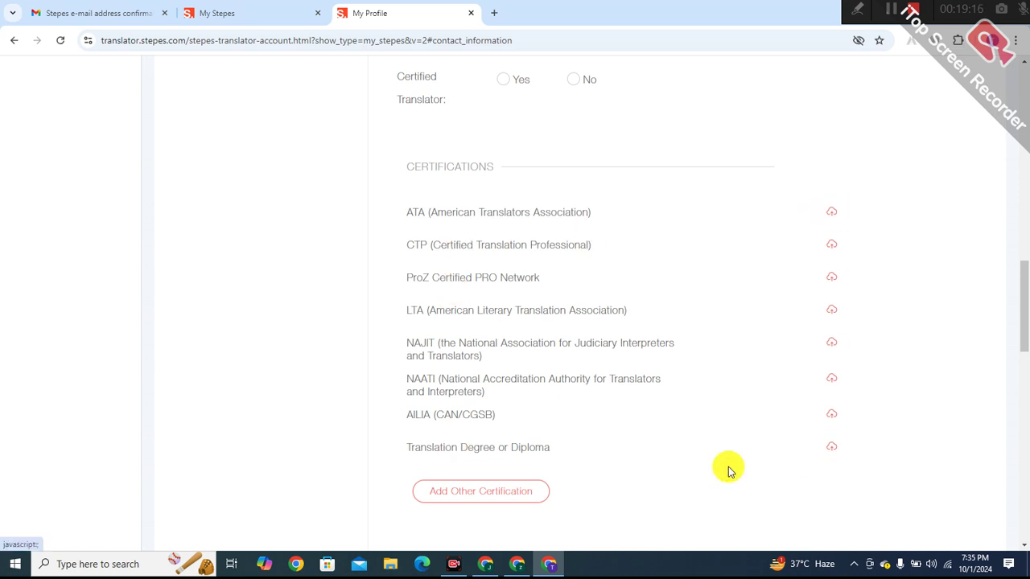
{"action": "scroll", "coordinate": [675, 494], "scroll_direction": "down", "scroll_amount": 4}
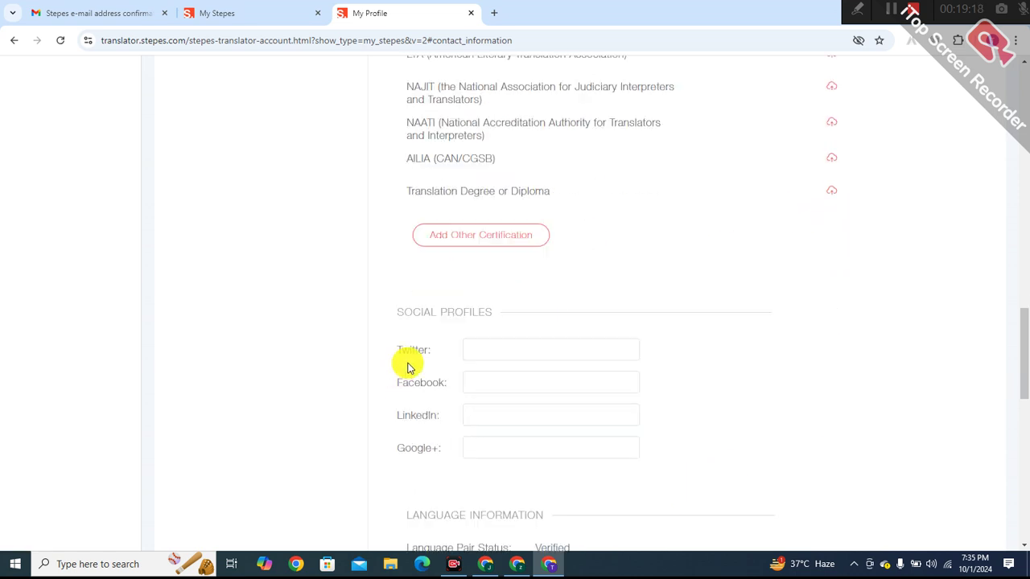
{"action": "left_click", "coordinate": [494, 351]}
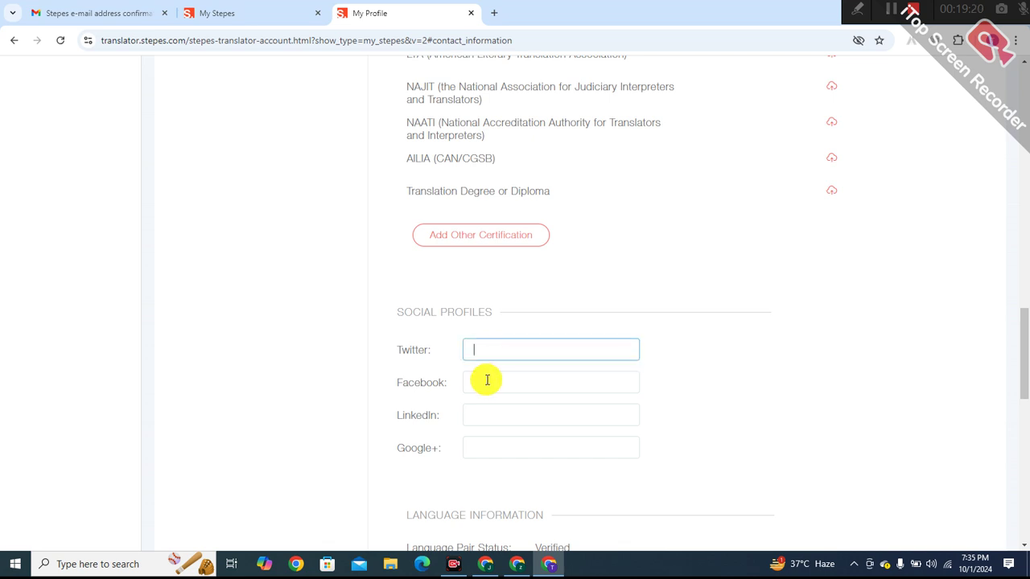
{"action": "key", "text": "Tab"}
{"action": "left_click", "coordinate": [476, 413]}
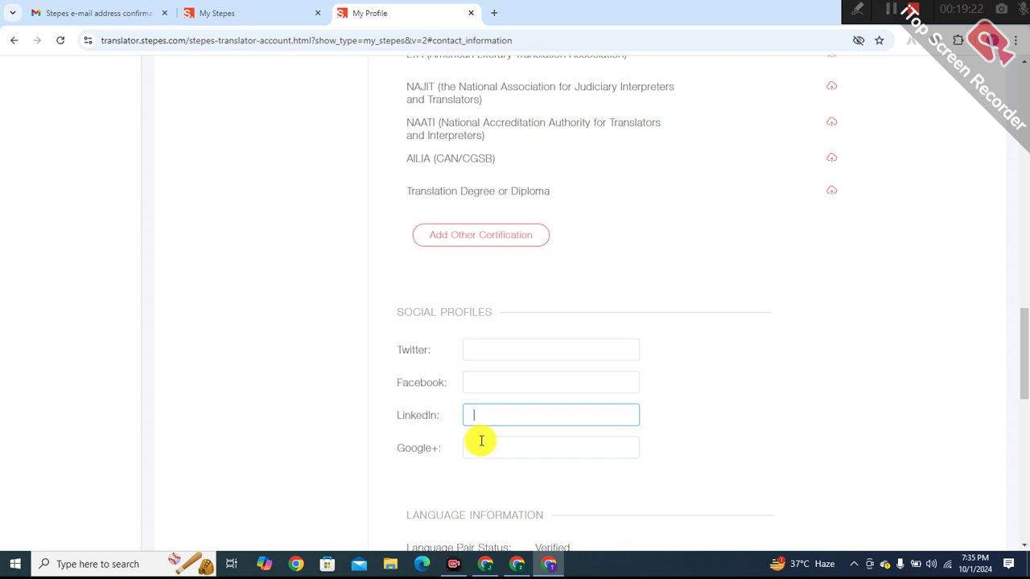
{"action": "left_click", "coordinate": [478, 445]}
Step: Set the experience for the English (EN) to Urdu (UR) language pair to 10
{"action": "scroll", "coordinate": [528, 380], "scroll_direction": "down", "scroll_amount": 3}
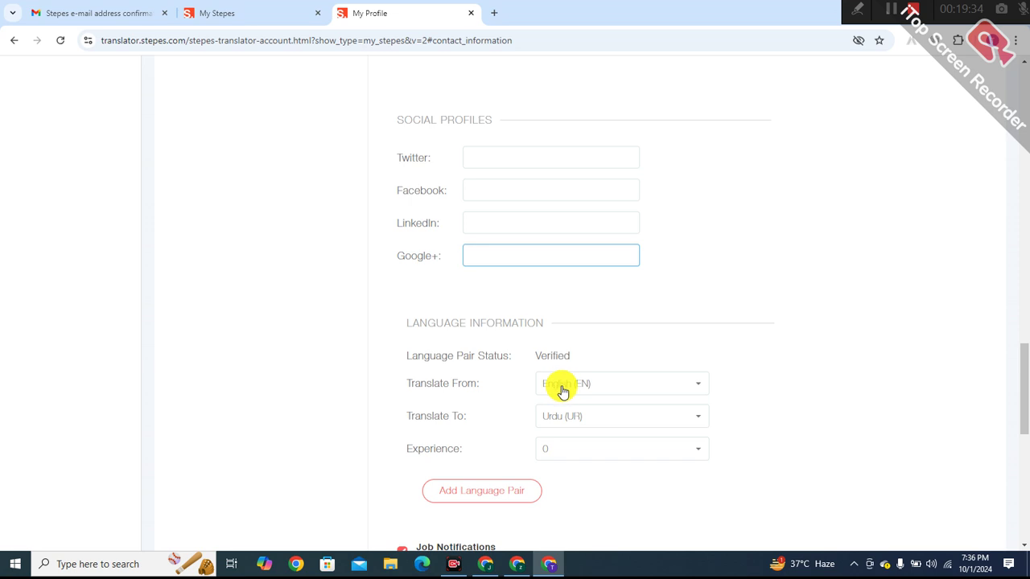
{"action": "scroll", "coordinate": [621, 402], "scroll_direction": "down", "scroll_amount": 2}
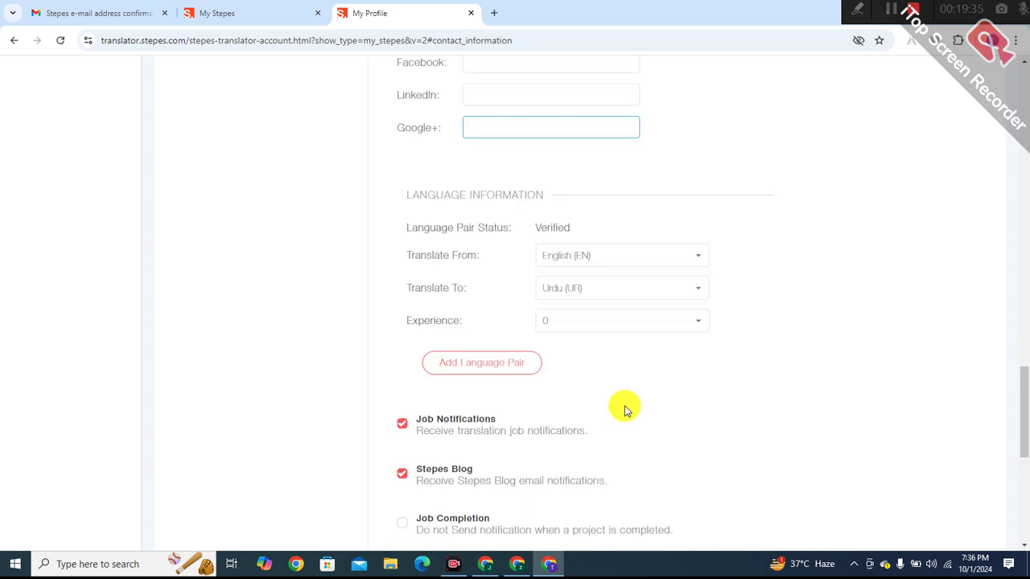
{"action": "left_click", "coordinate": [697, 324]}
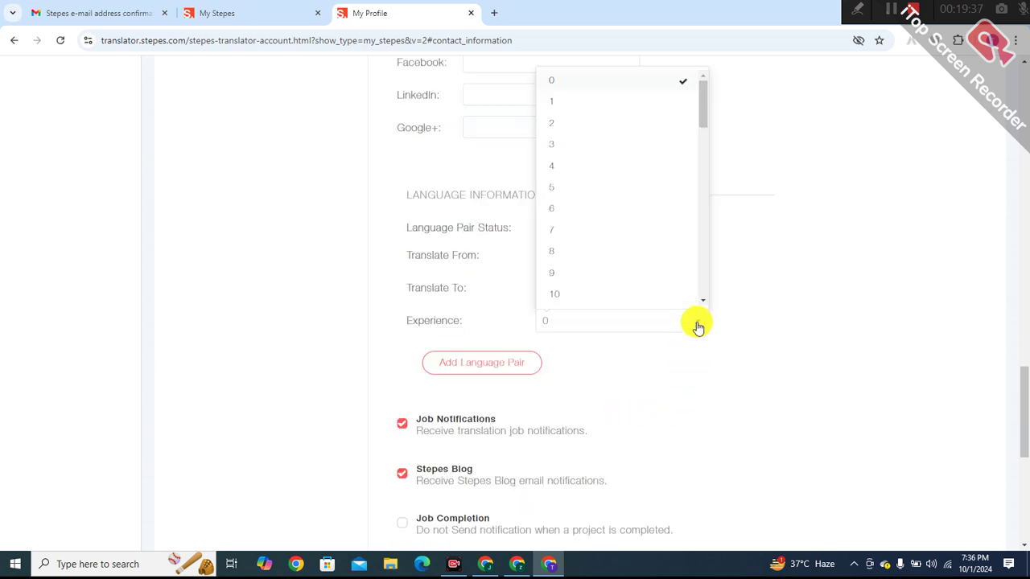
{"action": "left_click", "coordinate": [578, 296]}
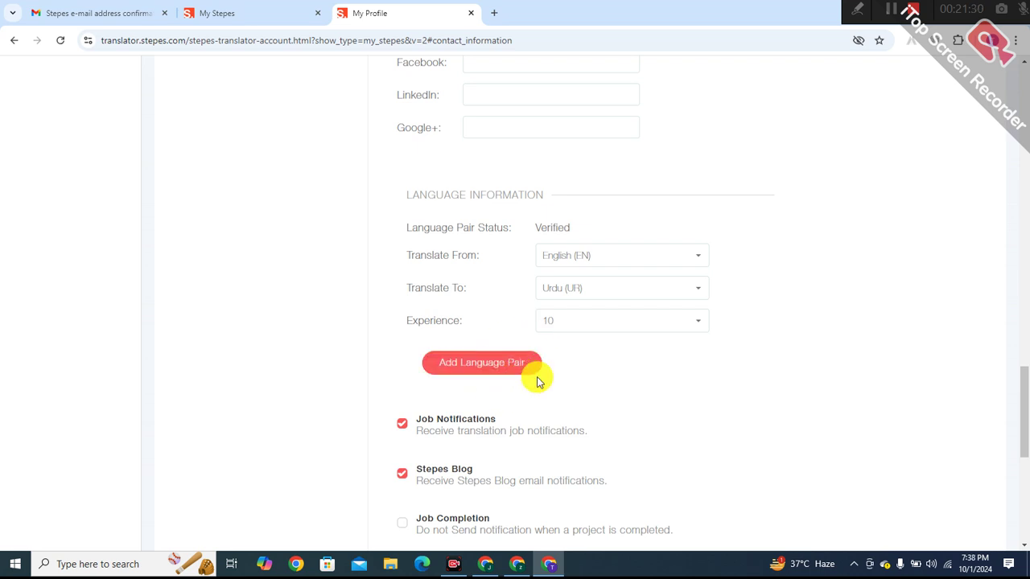
{"action": "scroll", "coordinate": [635, 424], "scroll_direction": "down", "scroll_amount": 2}
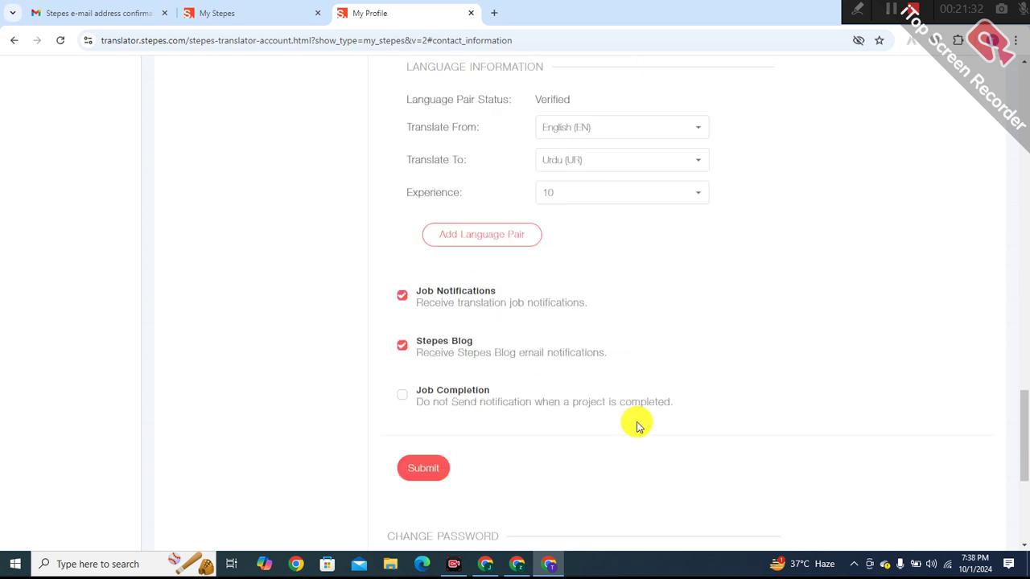
{"action": "scroll", "coordinate": [632, 428], "scroll_direction": "up", "scroll_amount": 1}
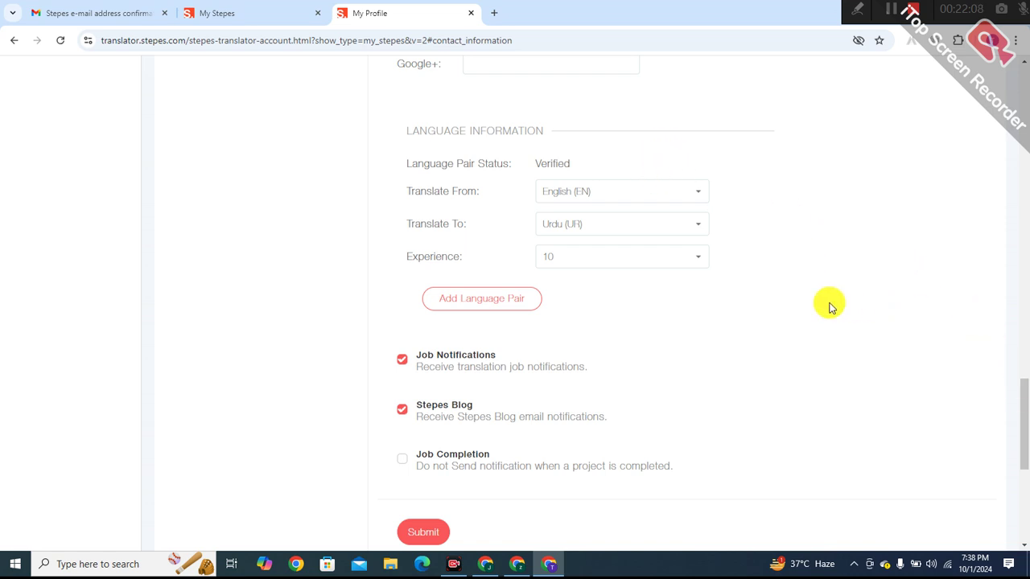
{"action": "scroll", "coordinate": [830, 306], "scroll_direction": "up", "scroll_amount": 2}
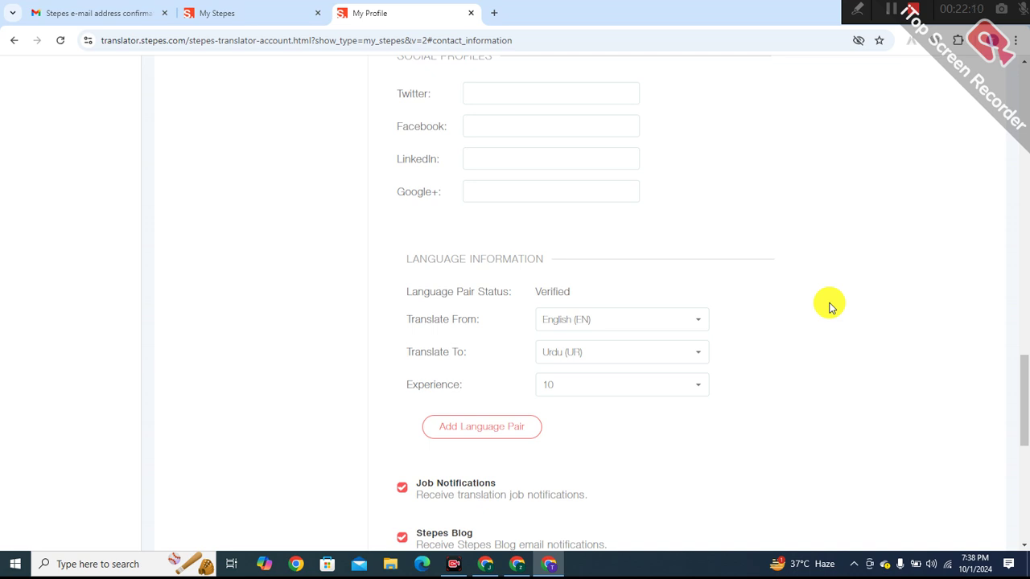
{"action": "scroll", "coordinate": [830, 306], "scroll_direction": "down", "scroll_amount": 2}
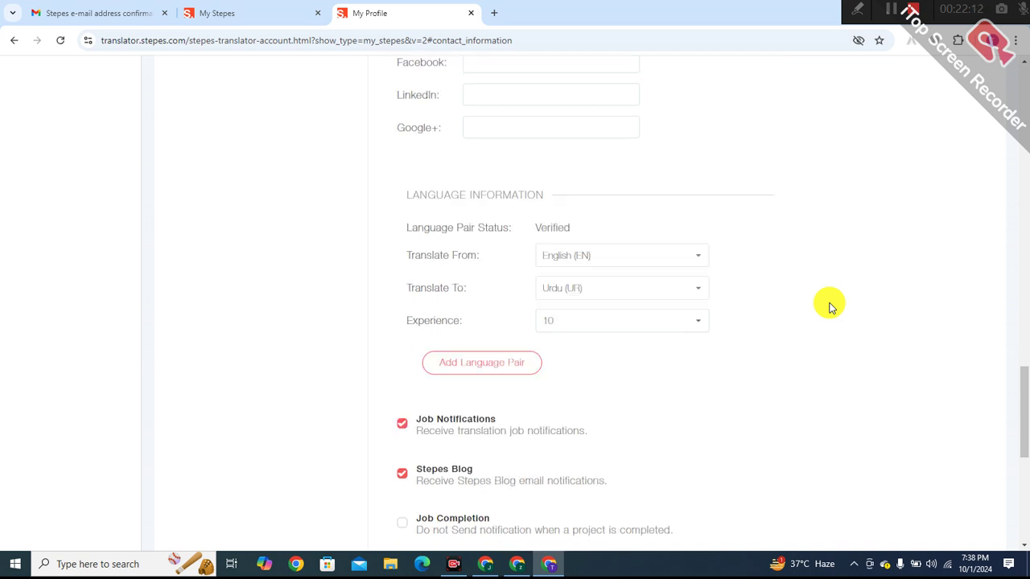
{"action": "scroll", "coordinate": [830, 306], "scroll_direction": "down", "scroll_amount": 1}
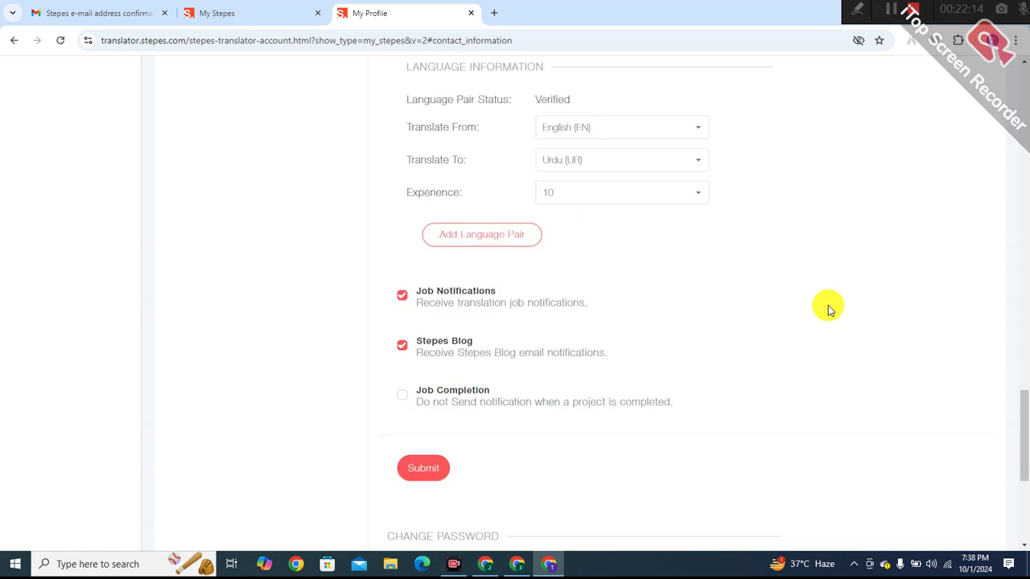